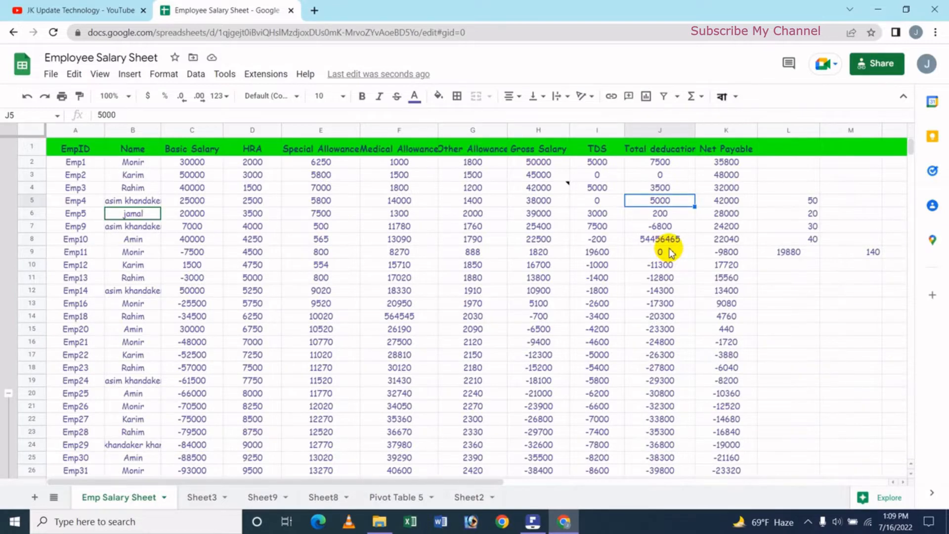
- Undo the deletion of the PF column
key(ctrl+z)
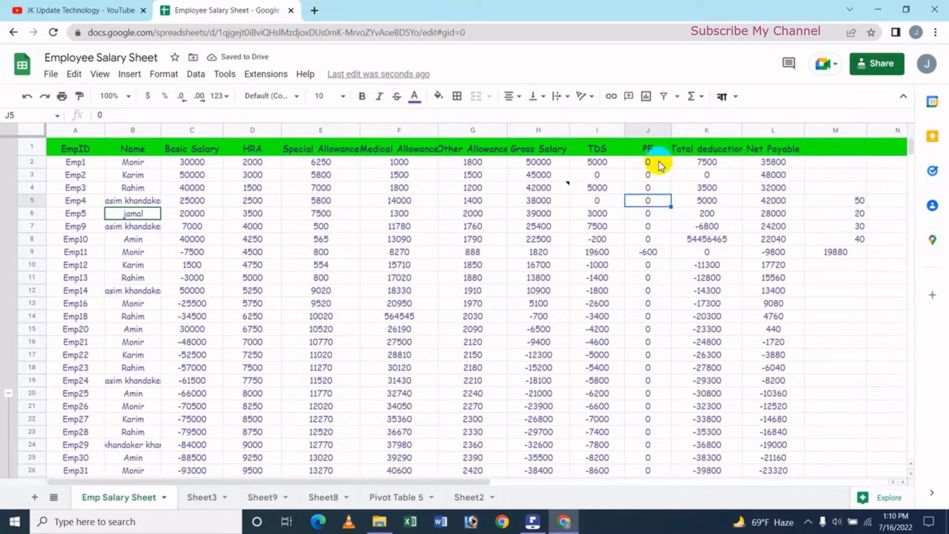
- Delete the entire PF column (column J) and undo the deletion
click(648, 131)
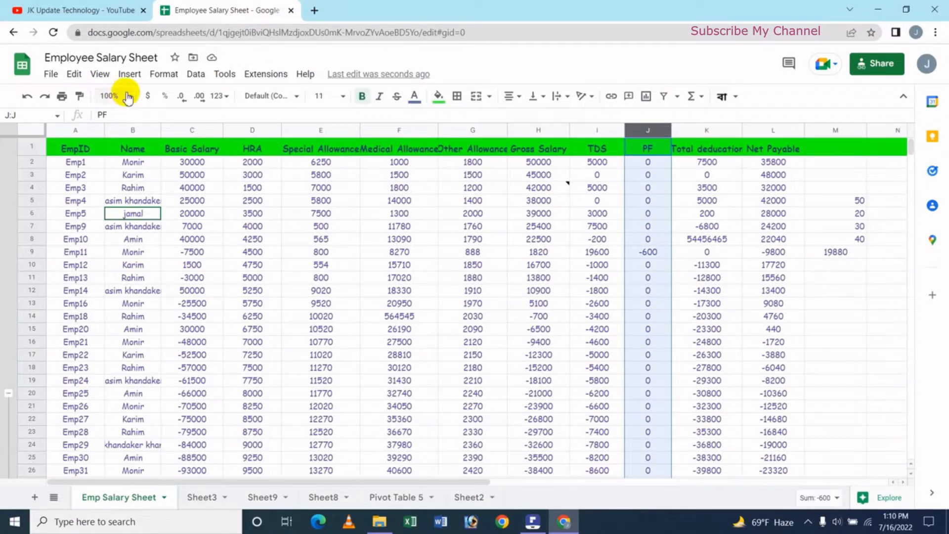
click(75, 74)
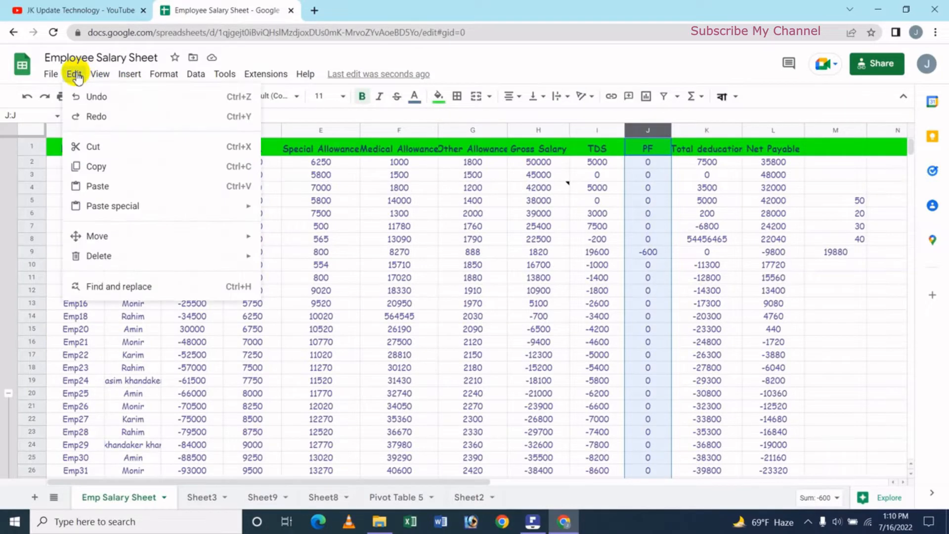
mouse_move(248, 256)
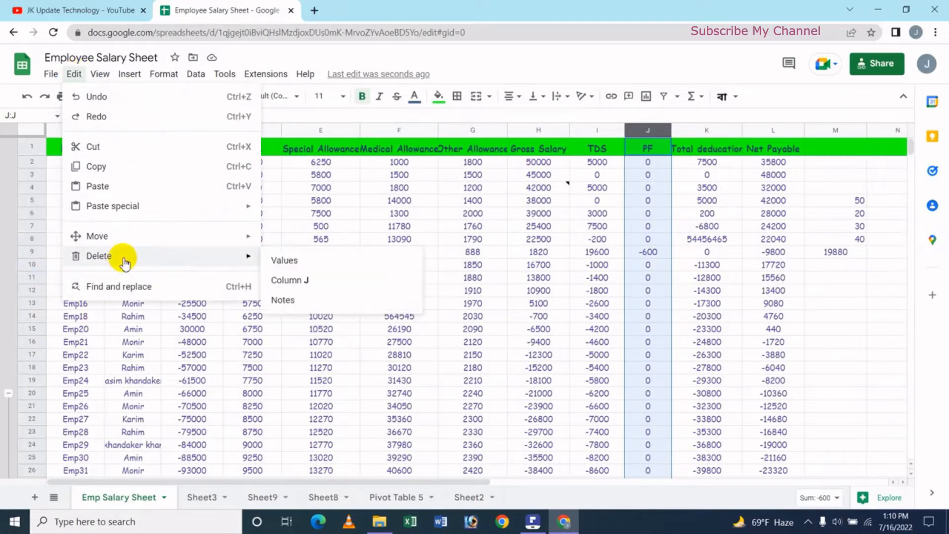
click(317, 281)
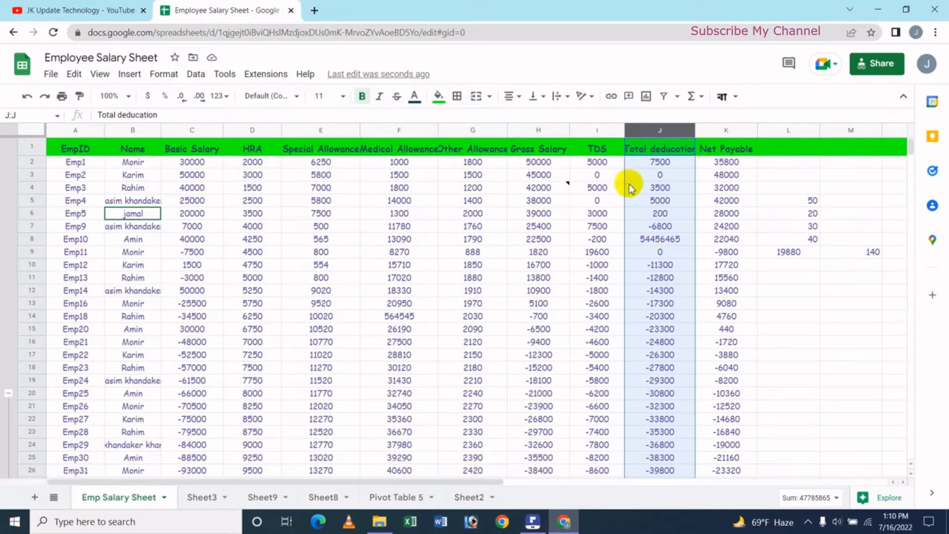
key(ctrl+z)
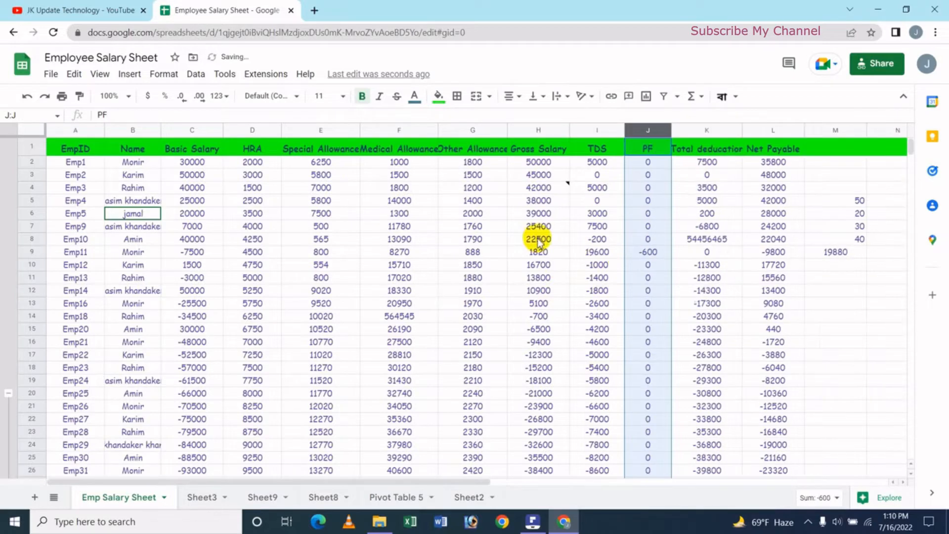
click(391, 253)
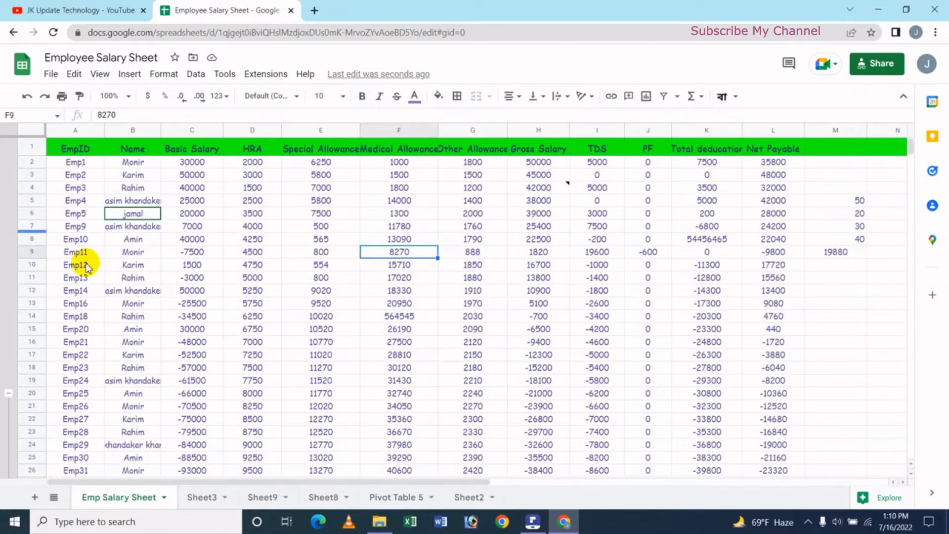
- Delete the row containing Name cell B8 and undo the deletion
click(121, 243)
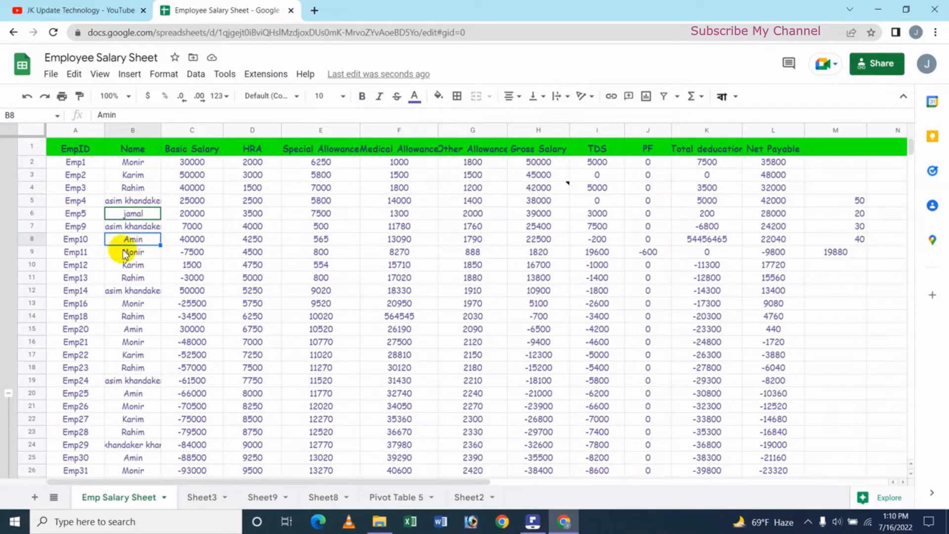
right_click(134, 241)
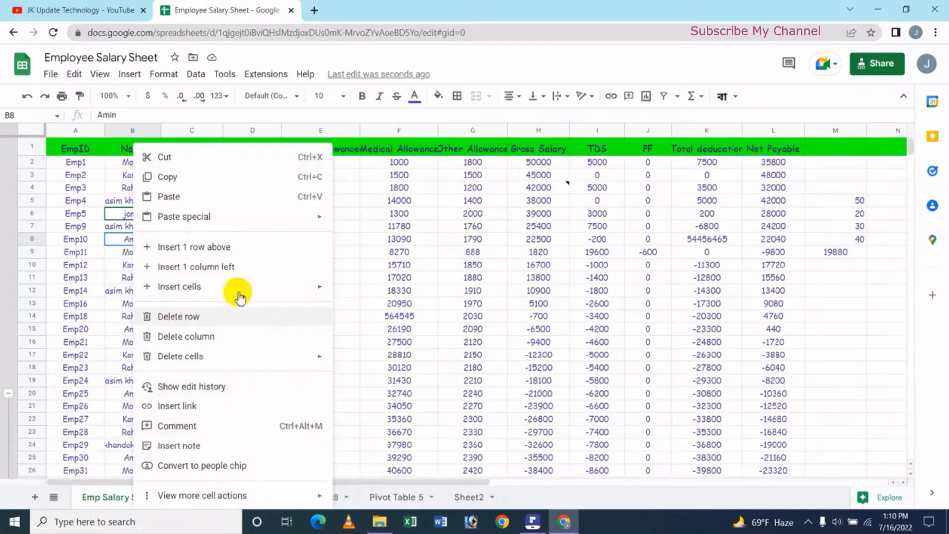
click(192, 317)
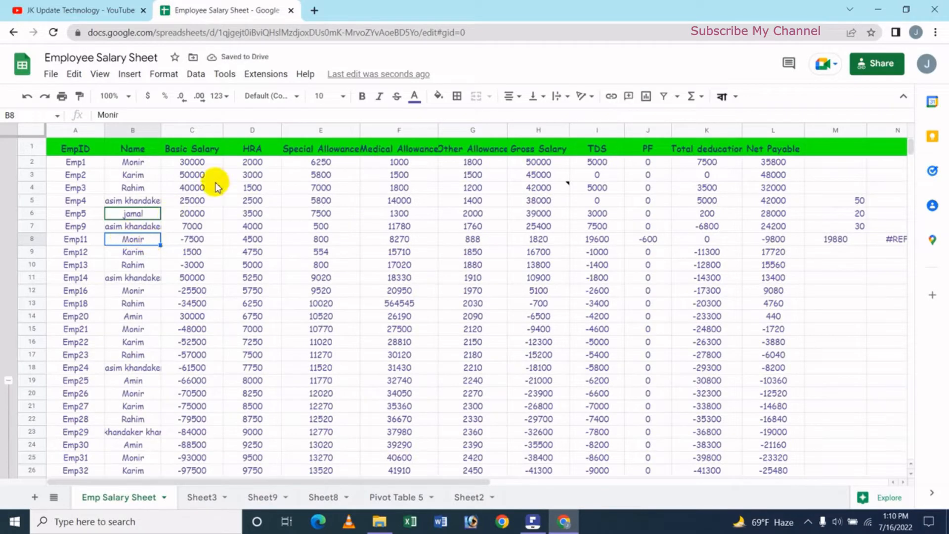
click(27, 104)
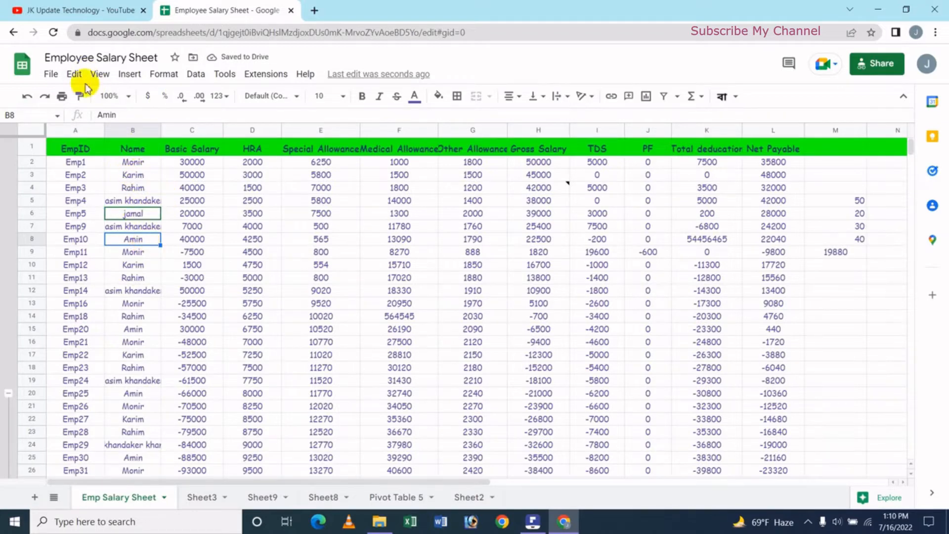
- With only cell B8 selected, delete row 8 again and undo that deletion
click(74, 74)
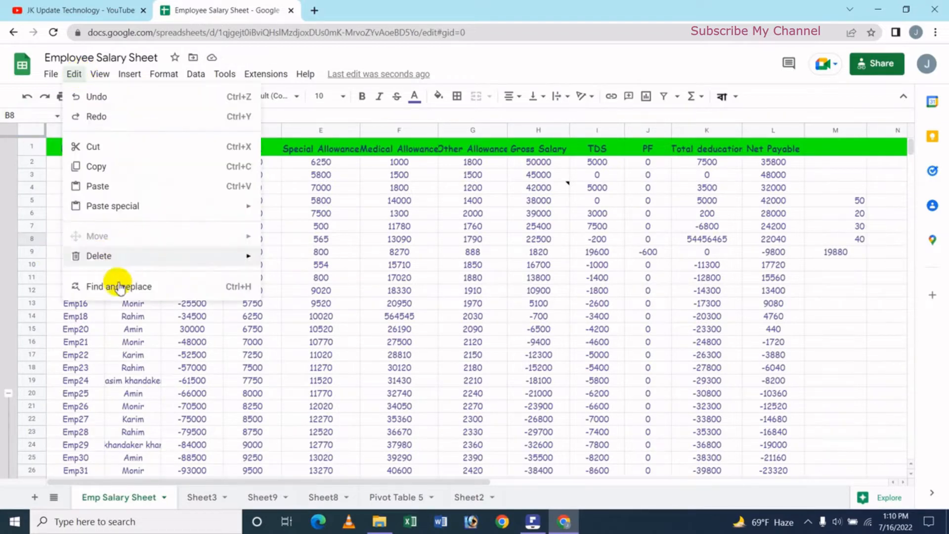
mouse_move(127, 255)
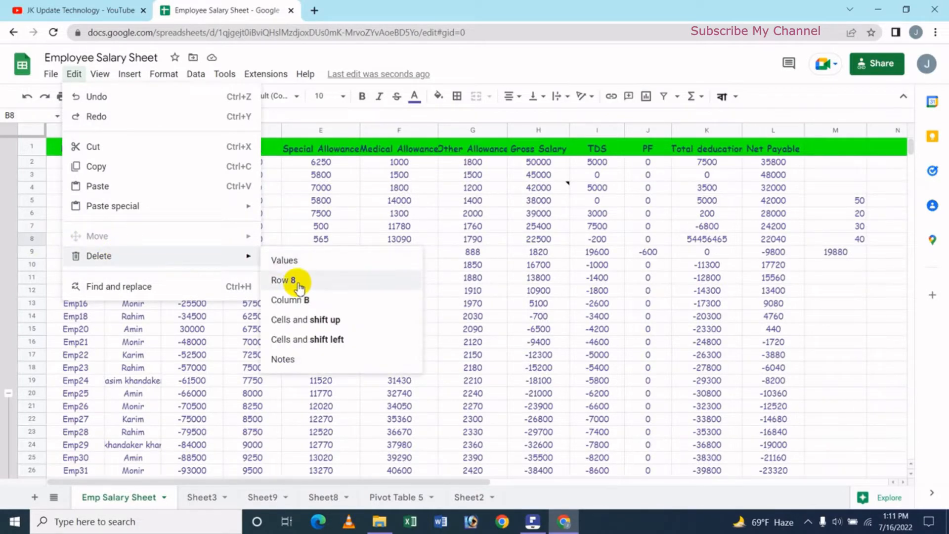
click(297, 282)
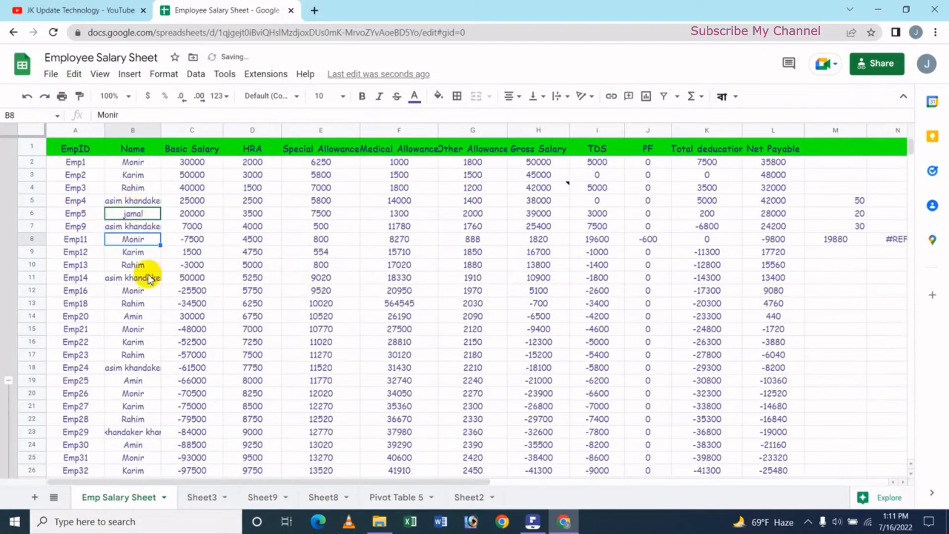
key(ctrl+z)
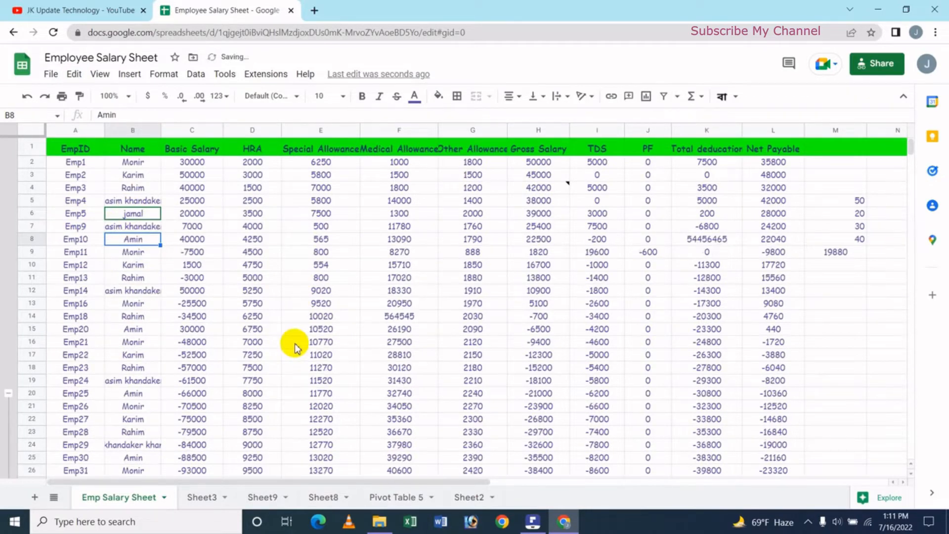
- Select the whole of row 8 and delete it from the salary sheet
click(32, 239)
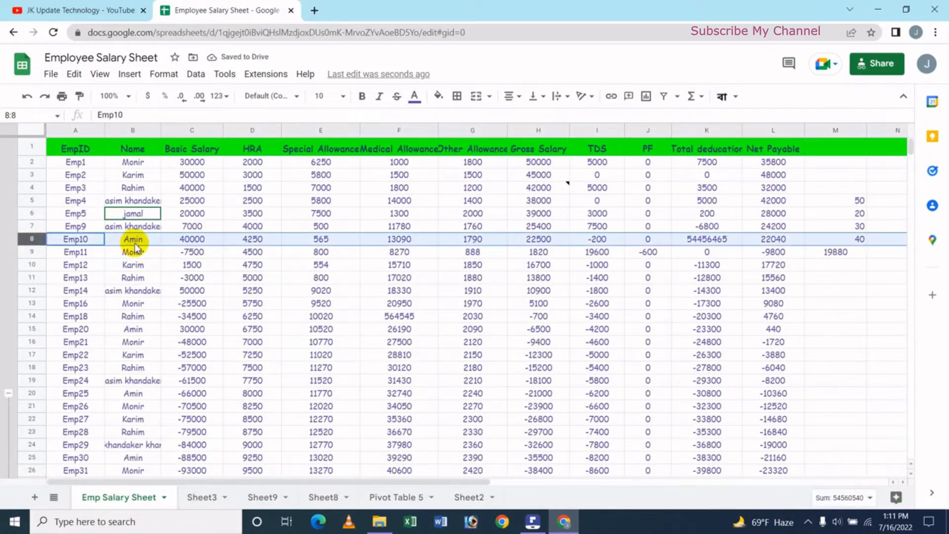
click(75, 75)
mouse_move(119, 254)
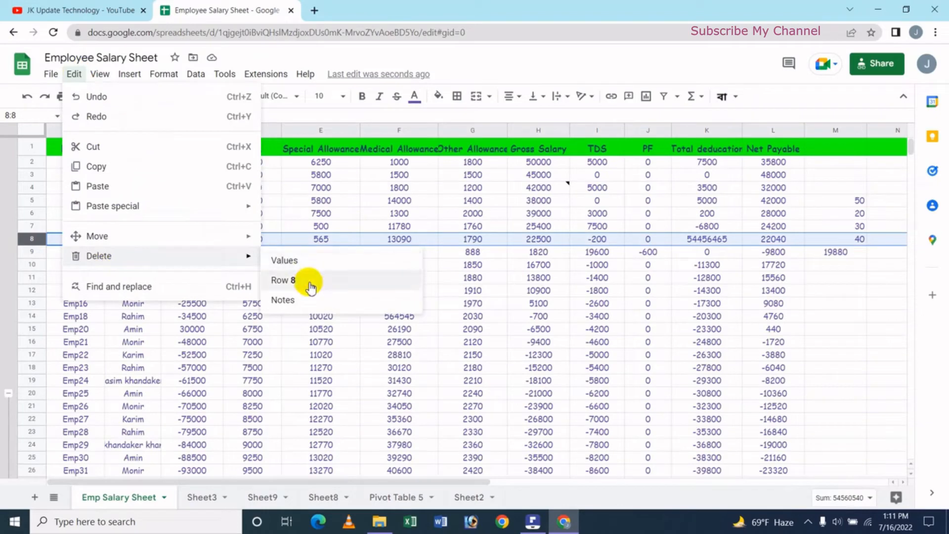
click(283, 280)
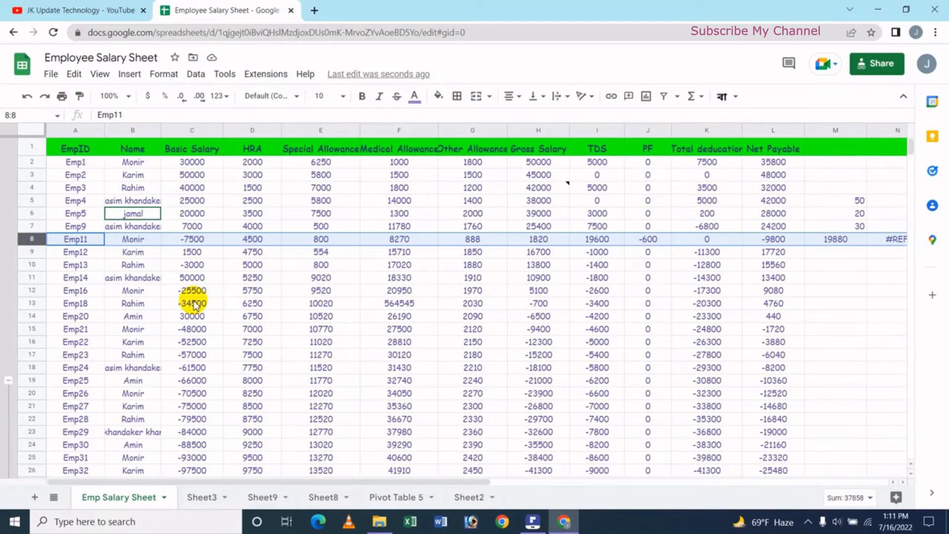
click(380, 292)
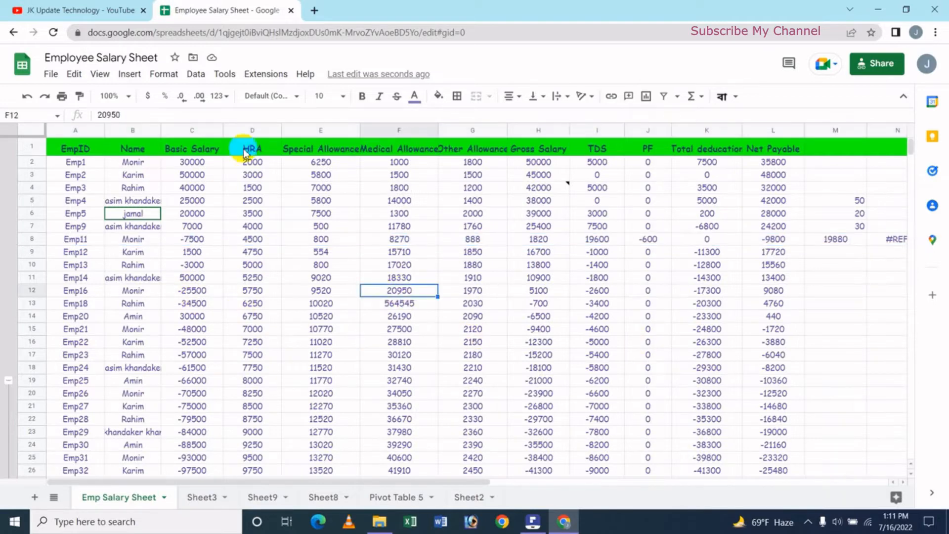
click(312, 252)
click(249, 267)
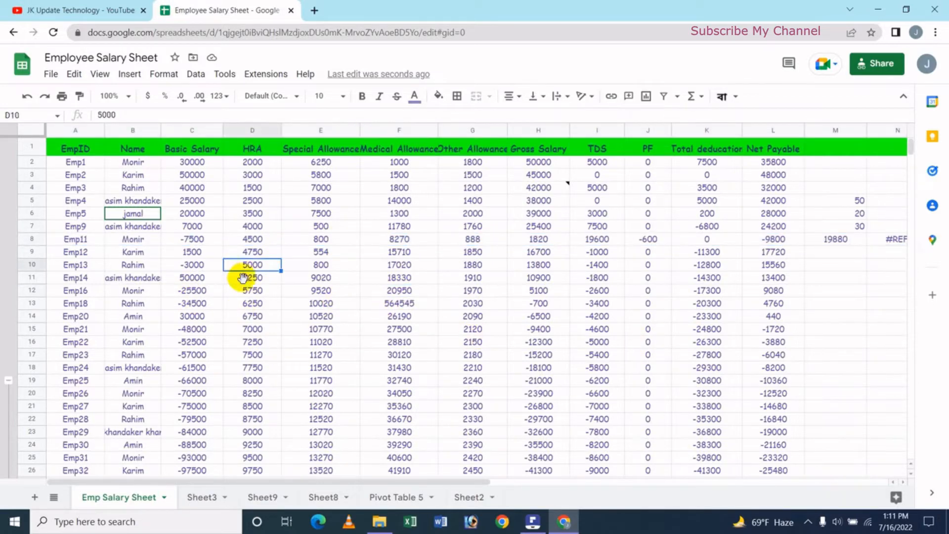
click(448, 319)
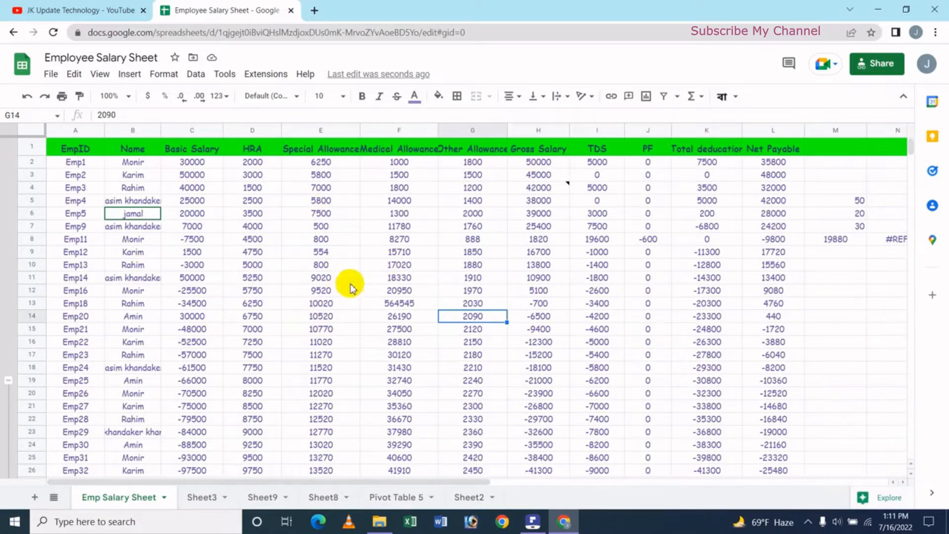
- Delete cell J8 in the PF column, shifting the remaining cells left, and undo the deletion
click(649, 238)
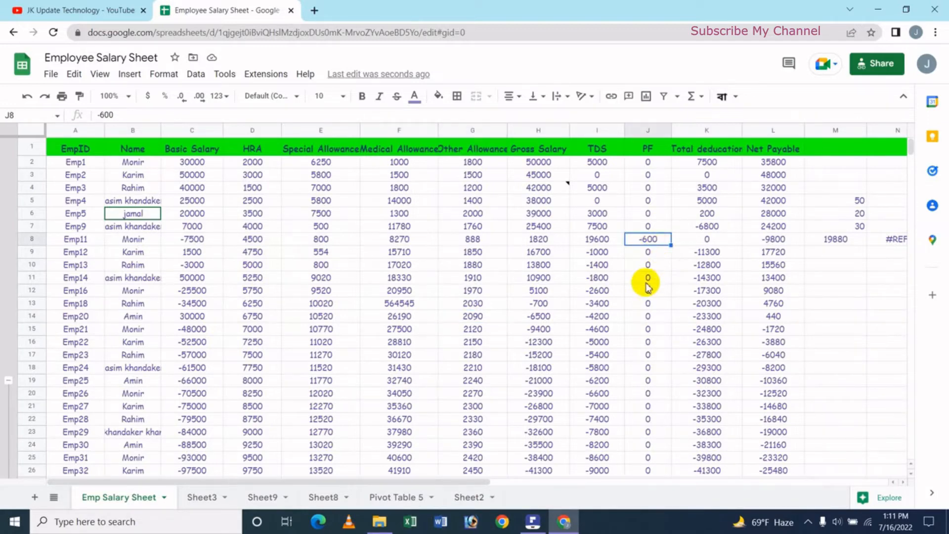
right_click(648, 246)
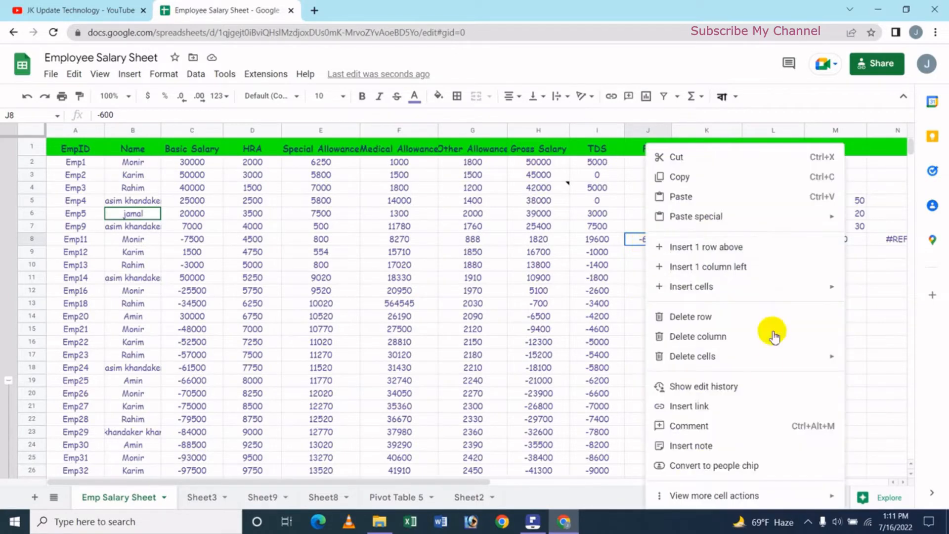
mouse_move(702, 359)
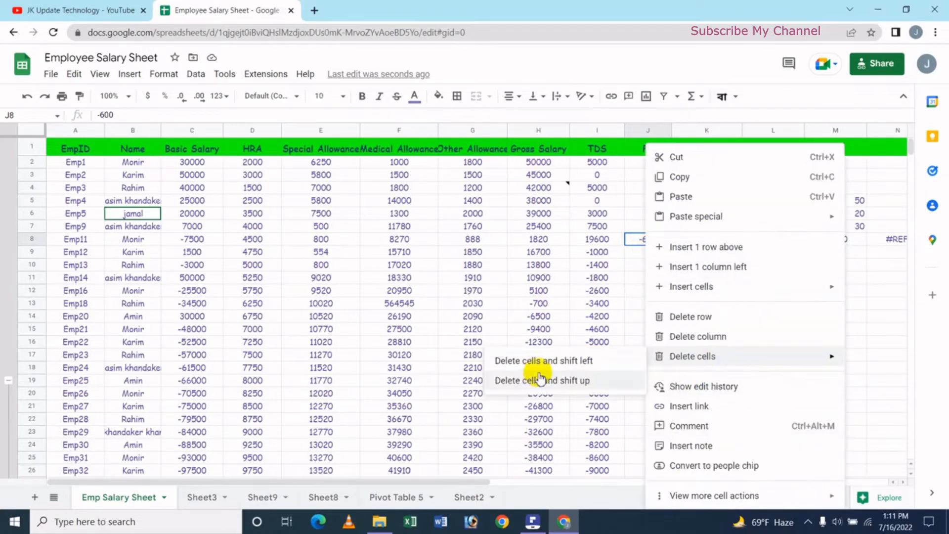
click(576, 363)
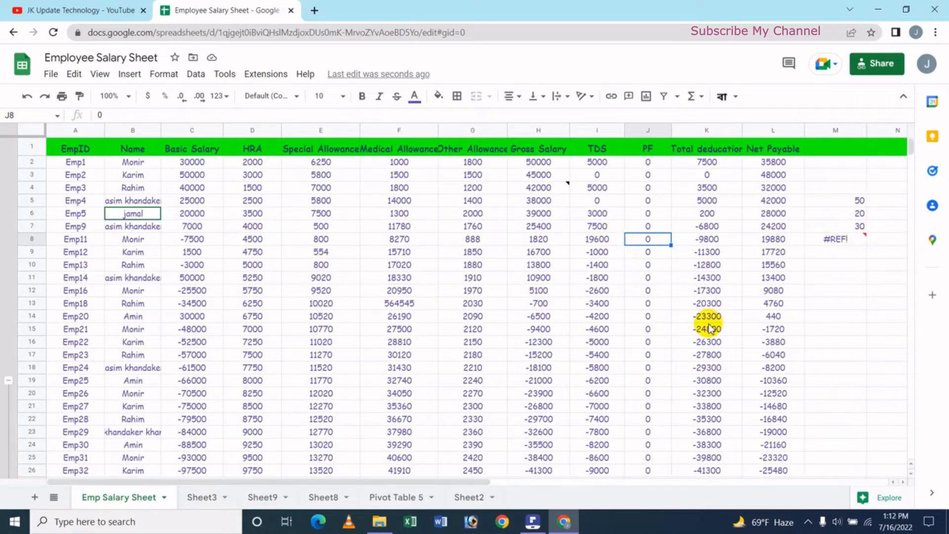
key(ctrl+z)
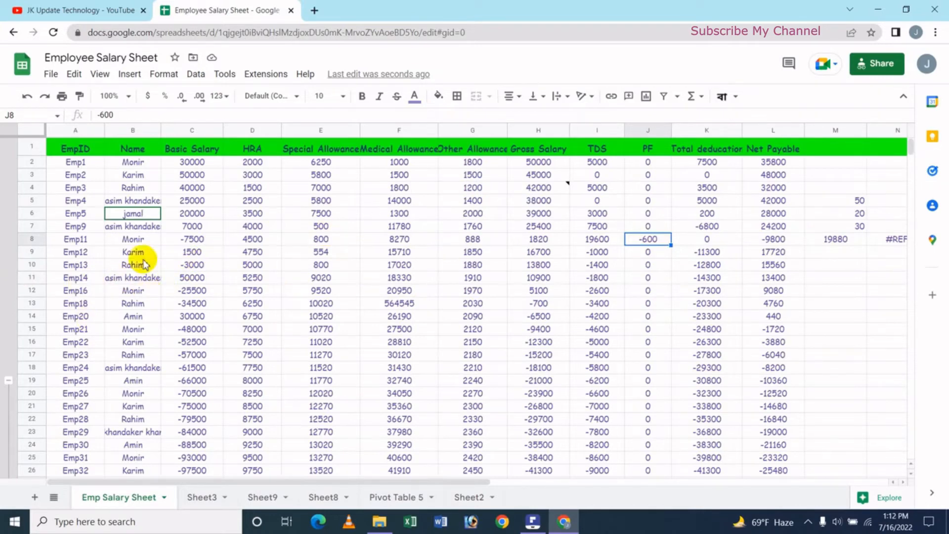
- Delete Name cell B7 and shift the remaining cells of the row left
click(141, 229)
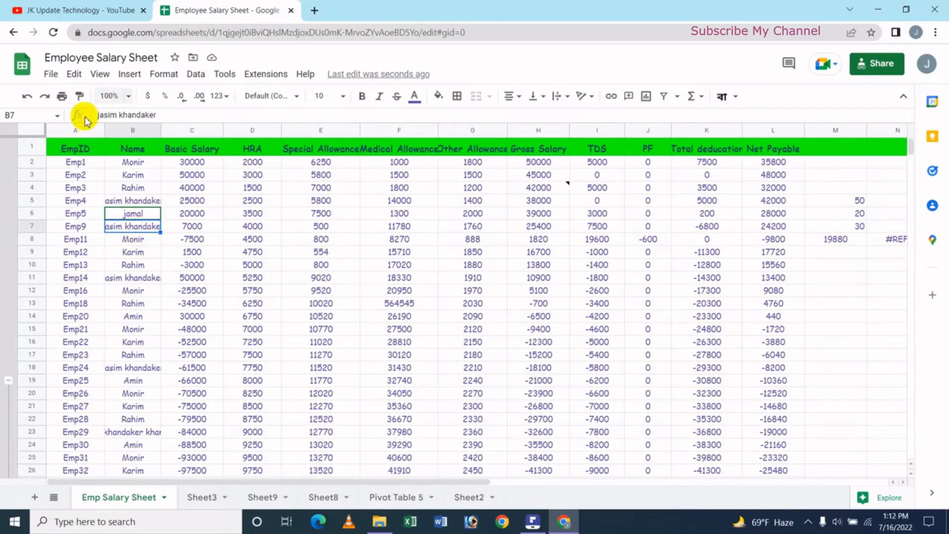
click(77, 78)
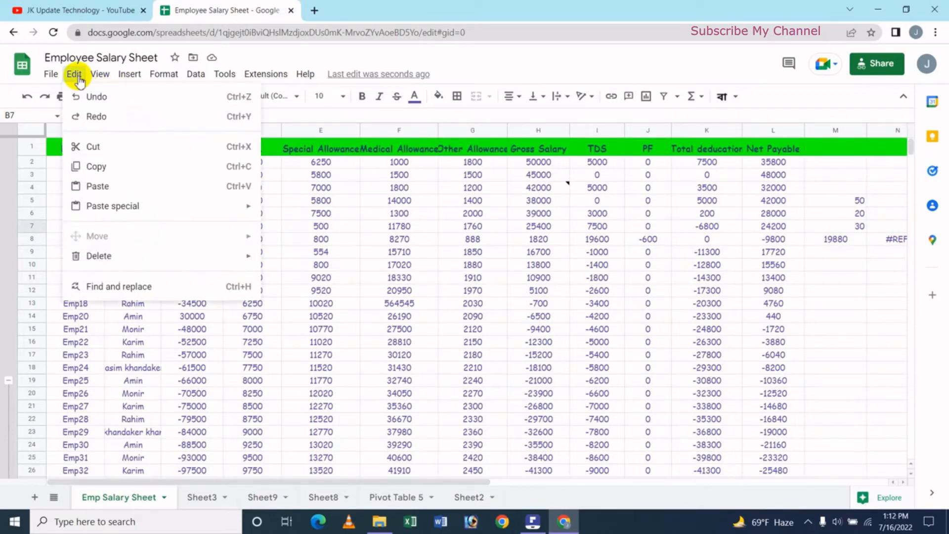
mouse_move(116, 261)
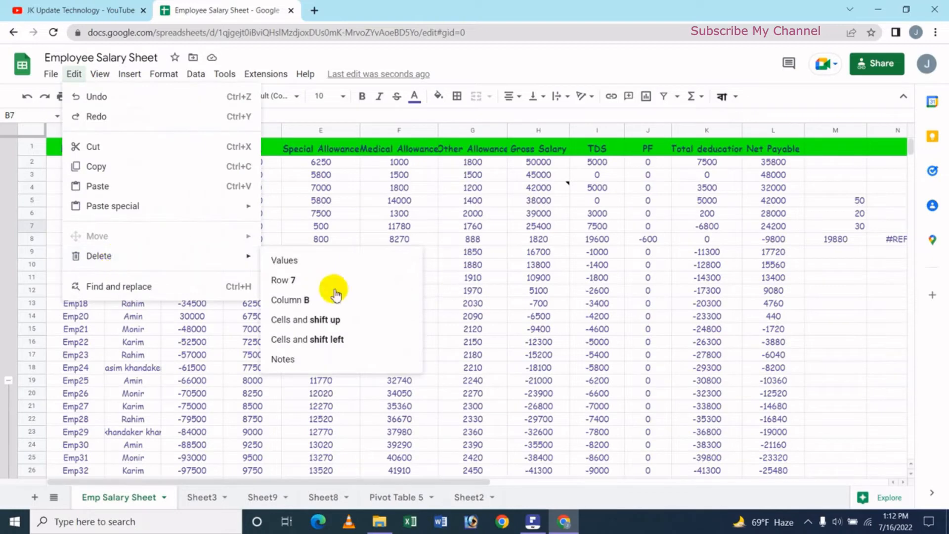
click(331, 346)
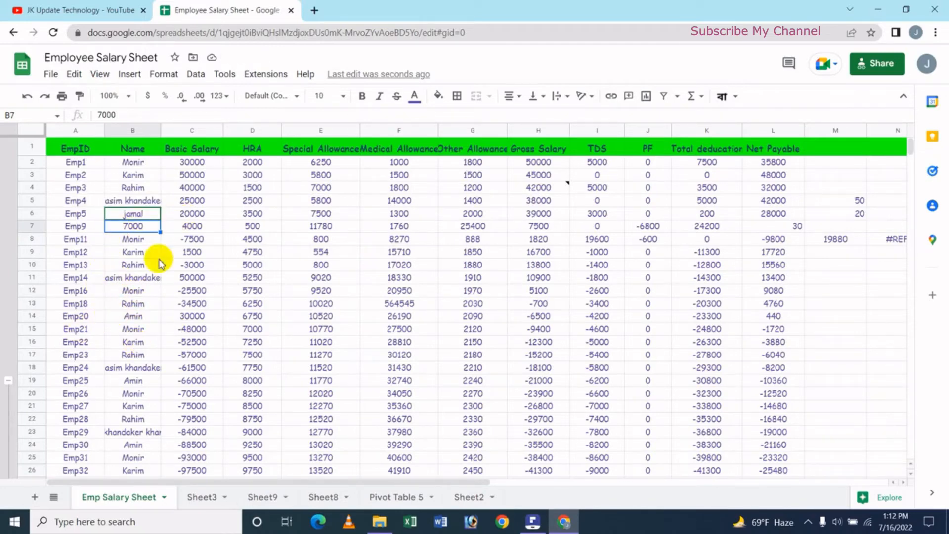
- Delete Name cell B10, shifting the cells below it up, and undo the deletion
click(138, 250)
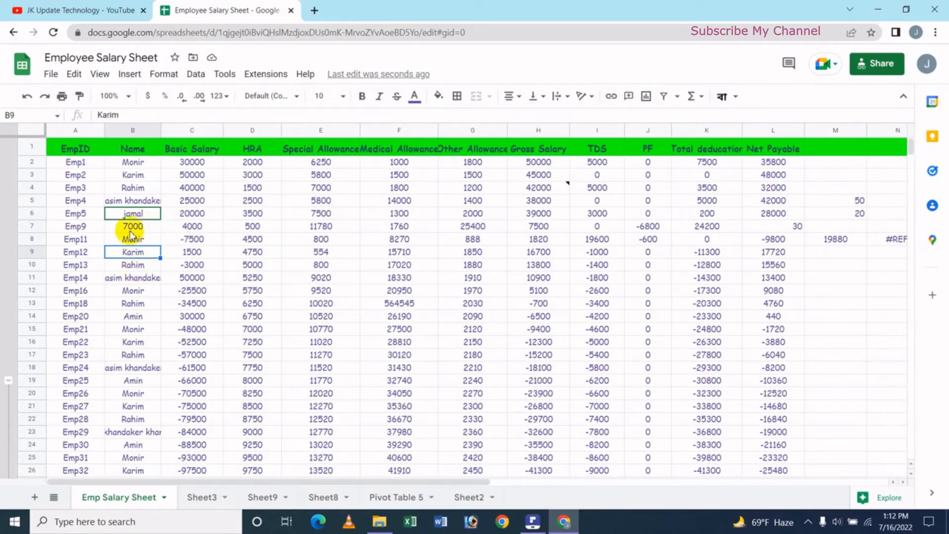
click(133, 265)
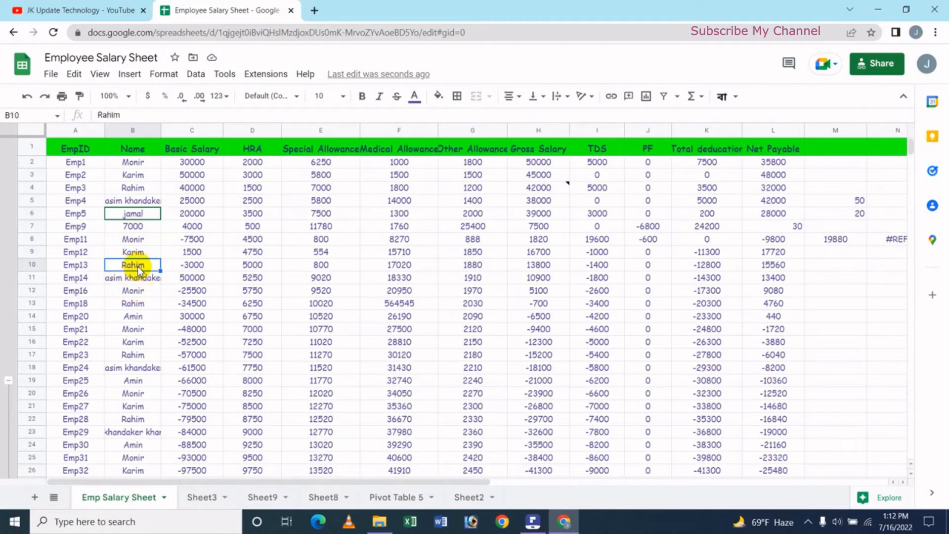
click(74, 74)
mouse_move(237, 256)
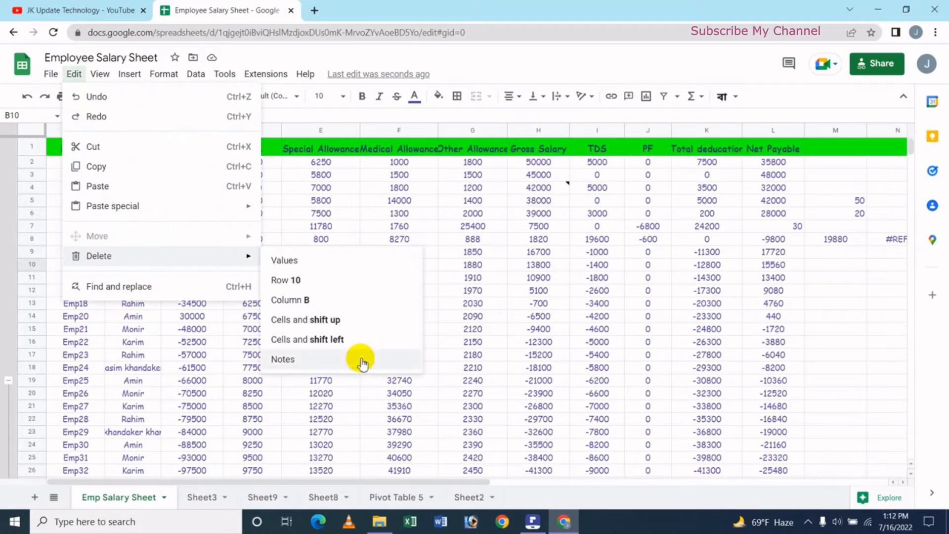
click(326, 320)
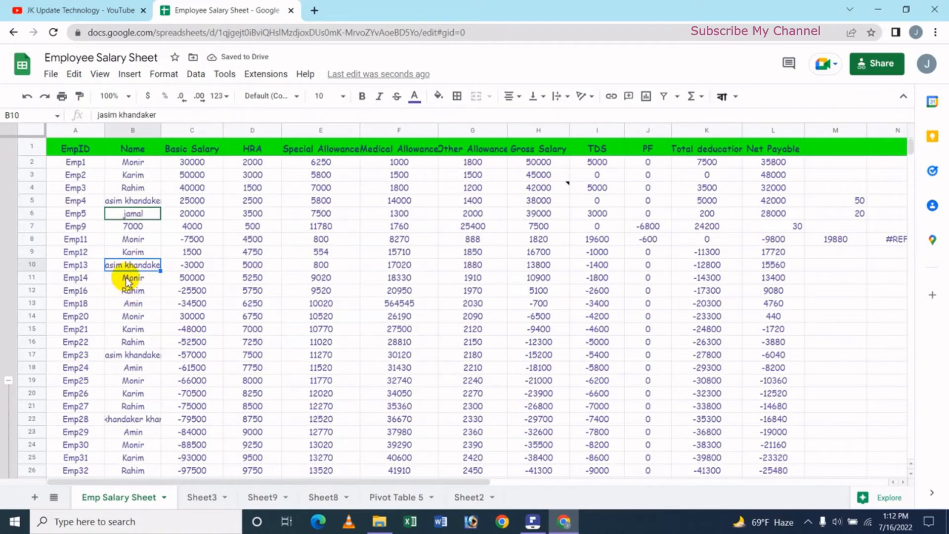
key(ctrl+z)
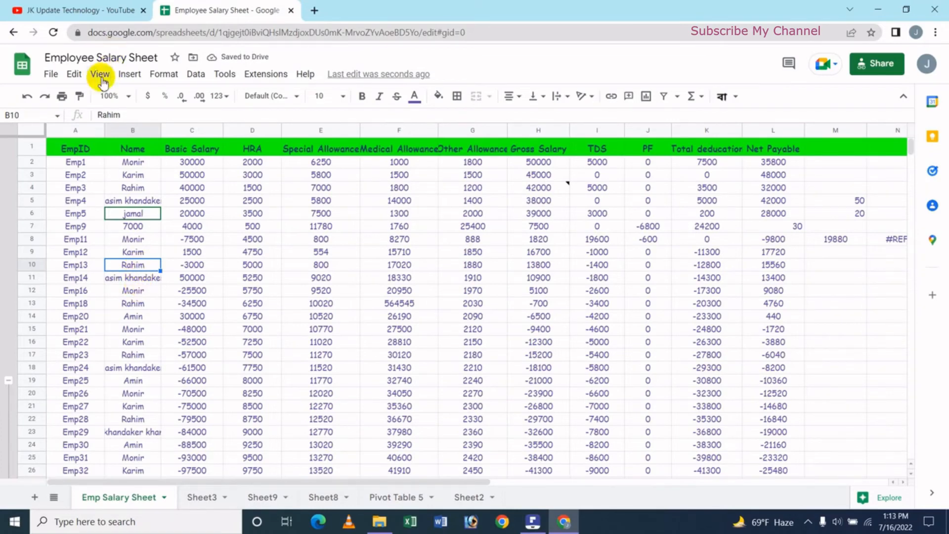
- Delete Name cell B10 and shift the cells below it up
right_click(140, 269)
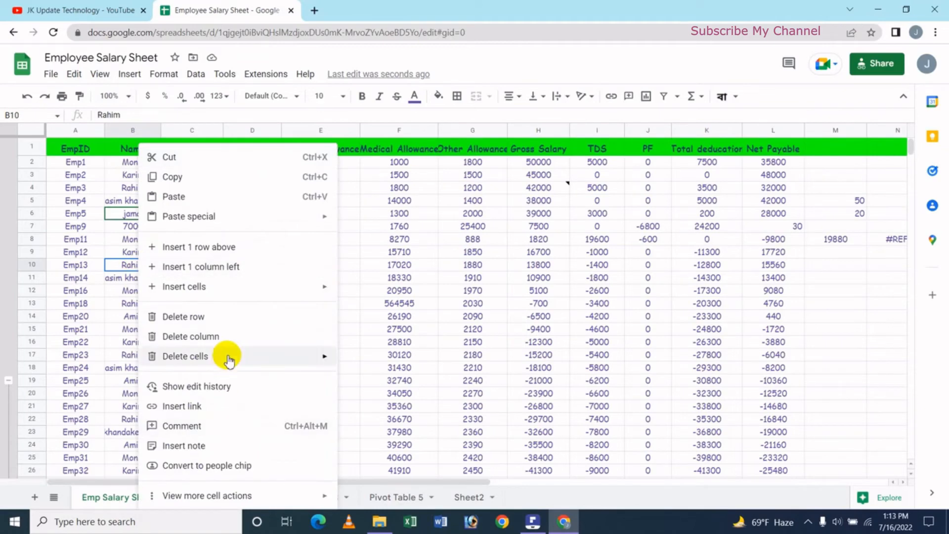
mouse_move(229, 356)
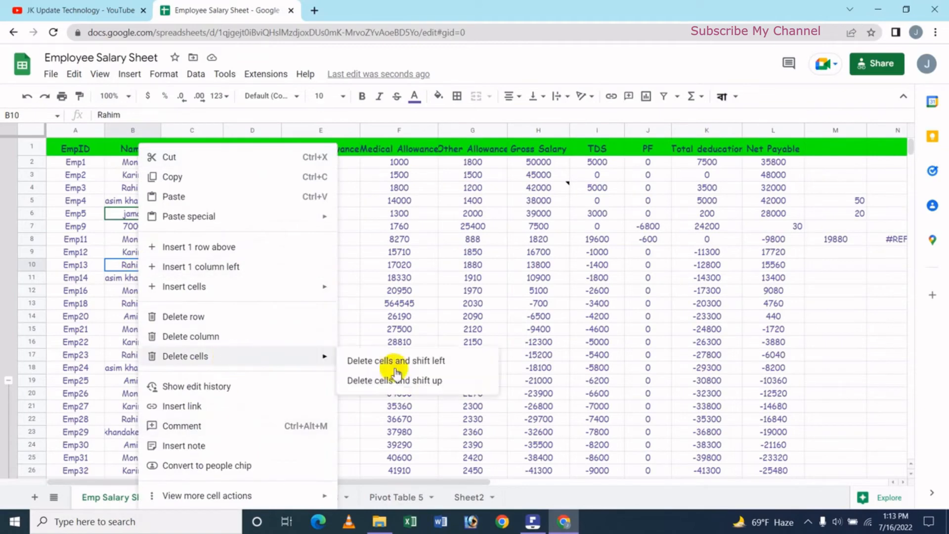
click(424, 382)
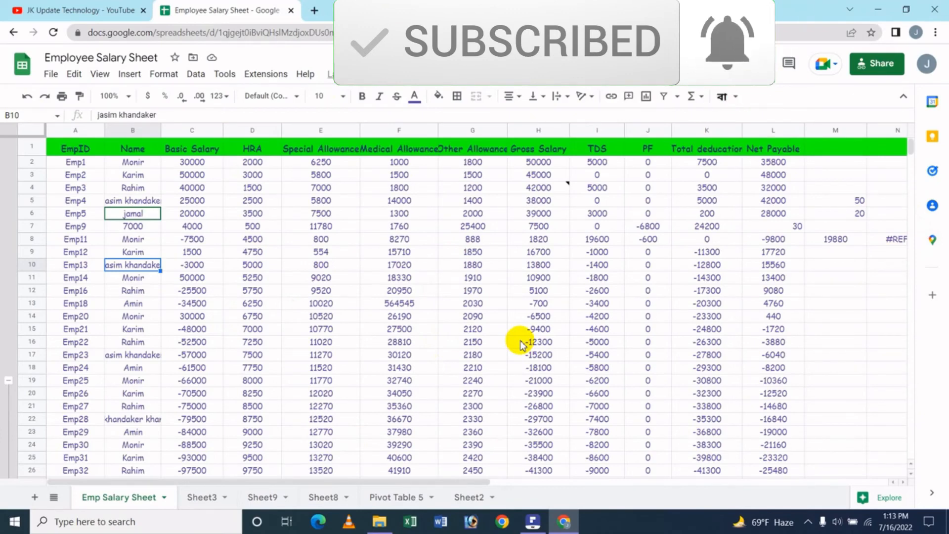
click(273, 333)
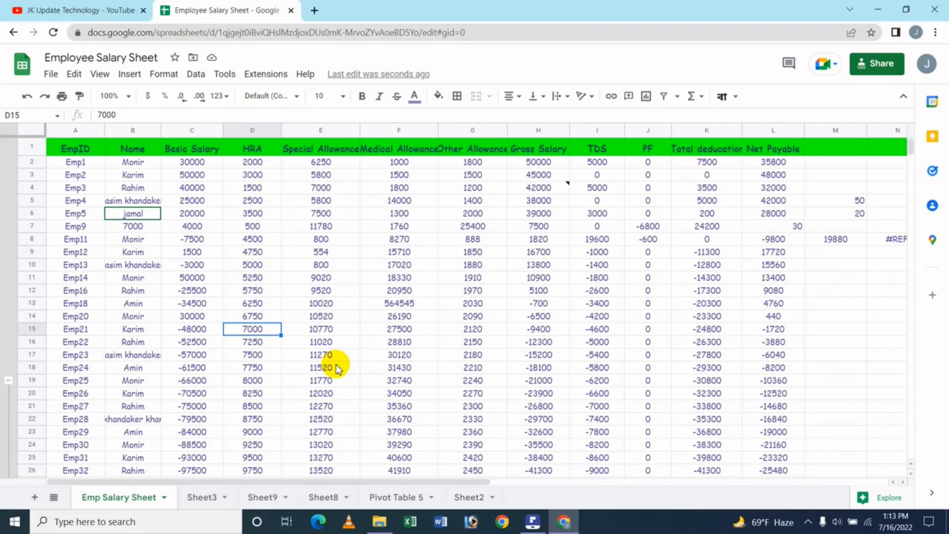
- Switch to the JK Update Technology channel page on YouTube
click(104, 12)
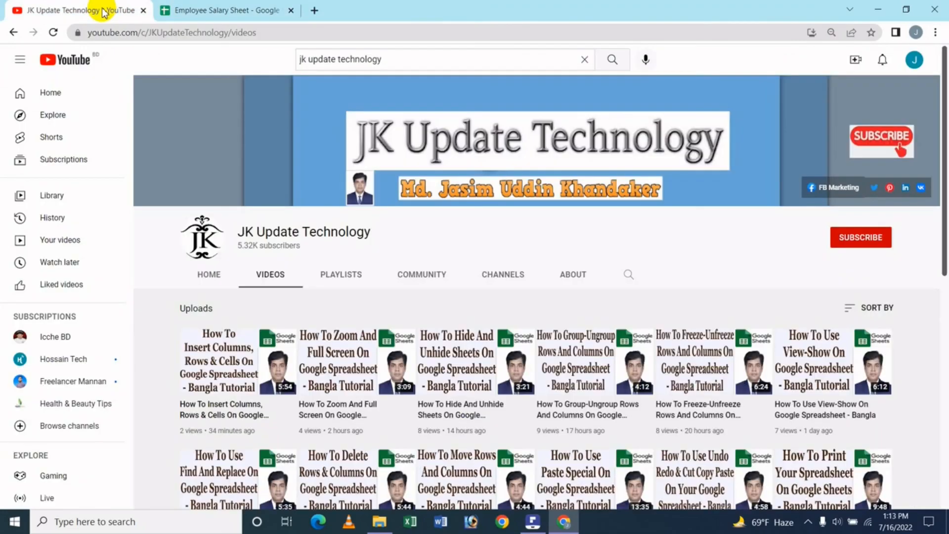